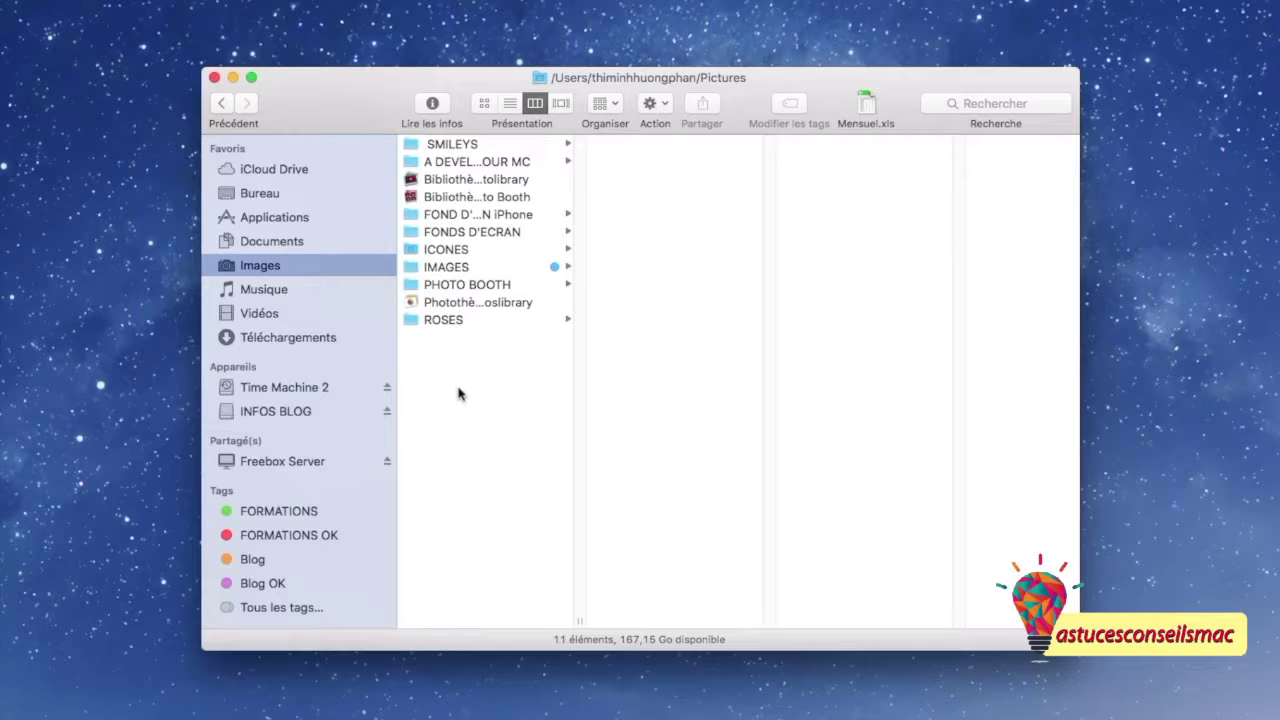
Step: Open the Bureau et économiseur d'écran preferences and look through the Fond d'écran, Couleurs unies, iPhoto and Dossiers picture sources
click(449, 270)
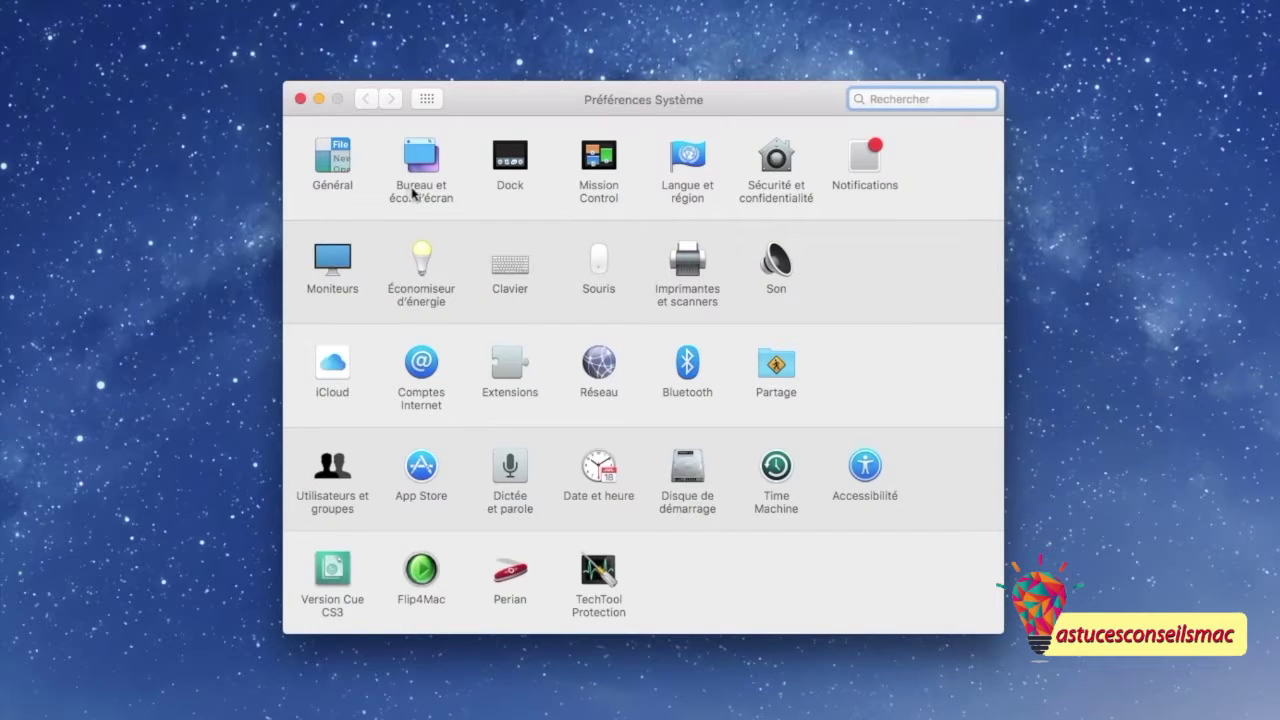
click(426, 194)
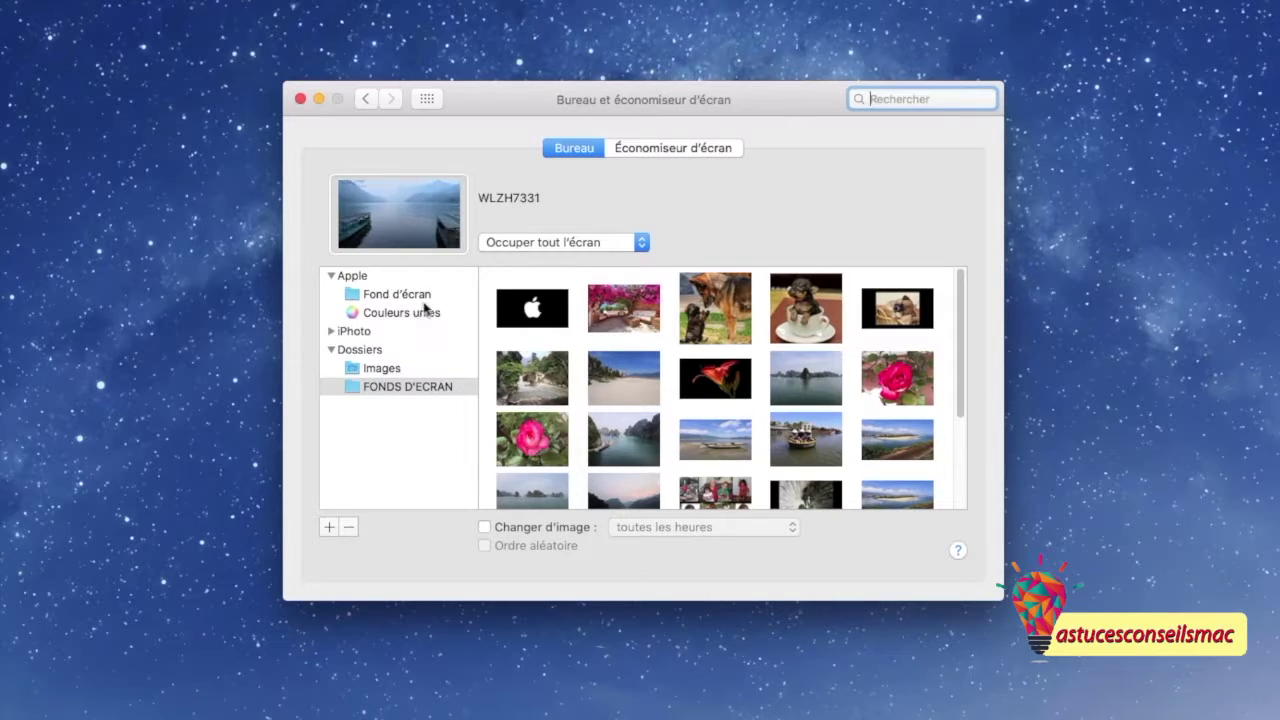
click(398, 296)
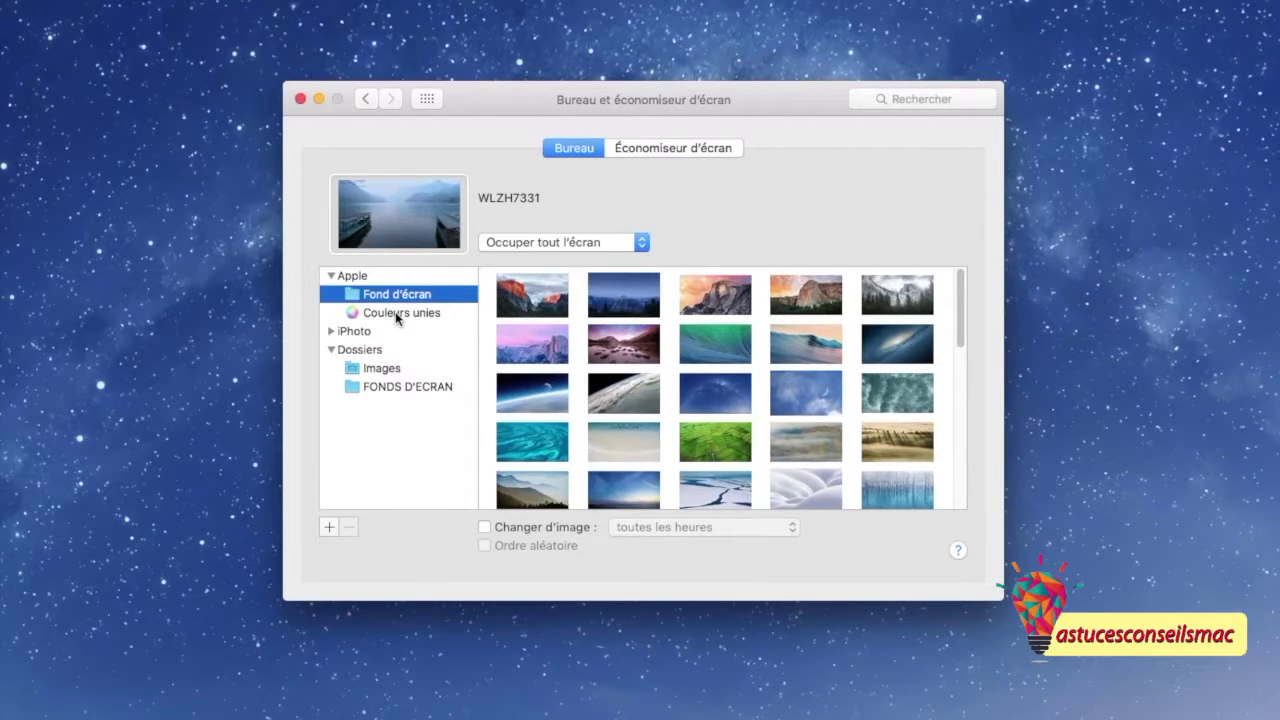
click(397, 315)
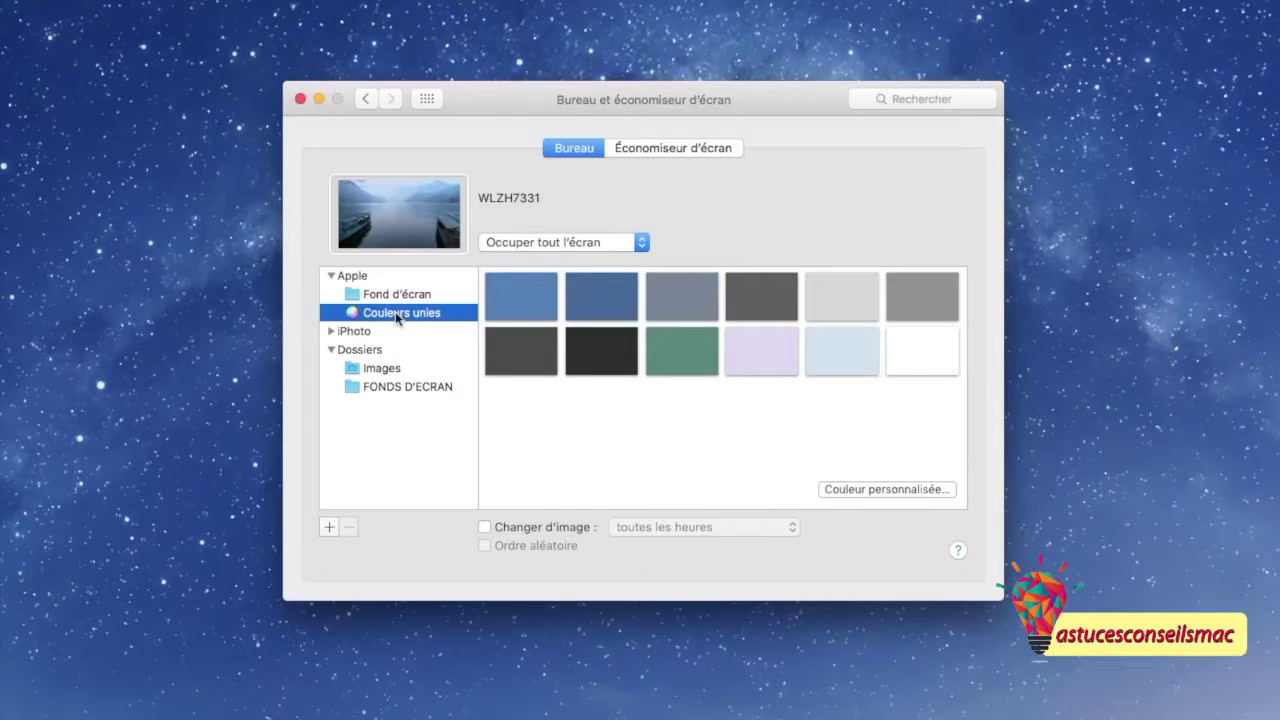
click(331, 333)
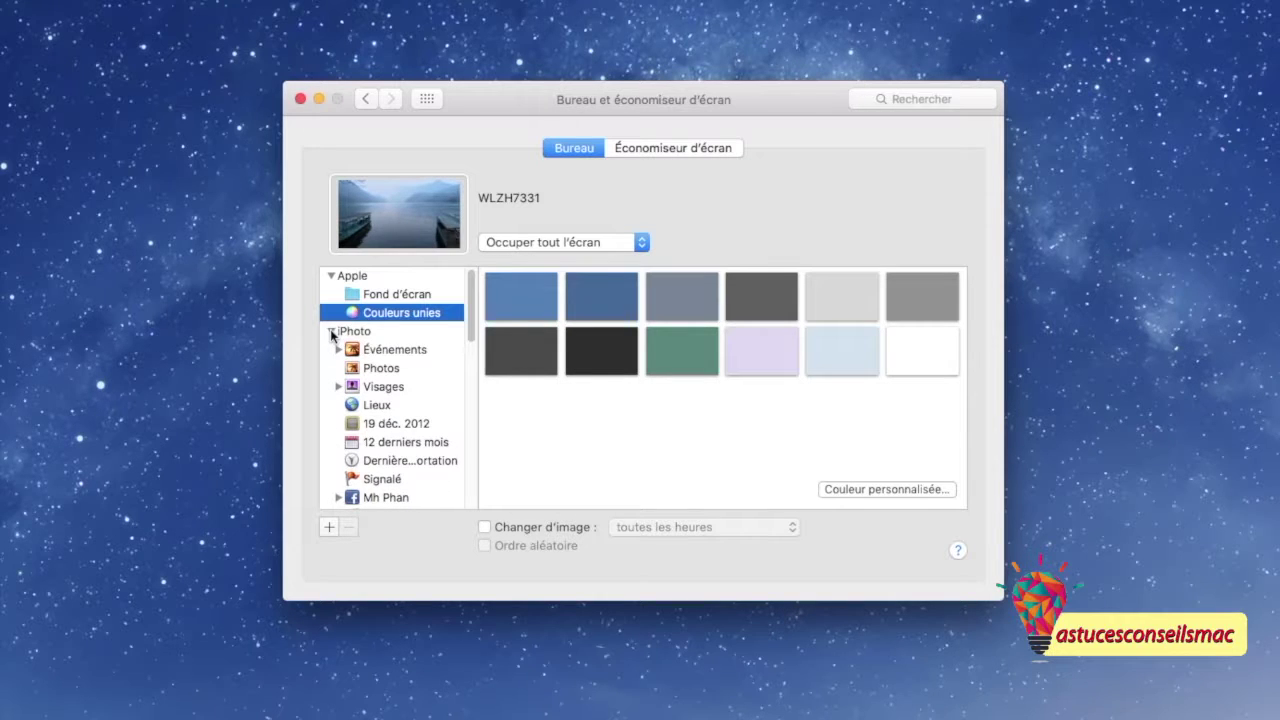
click(331, 333)
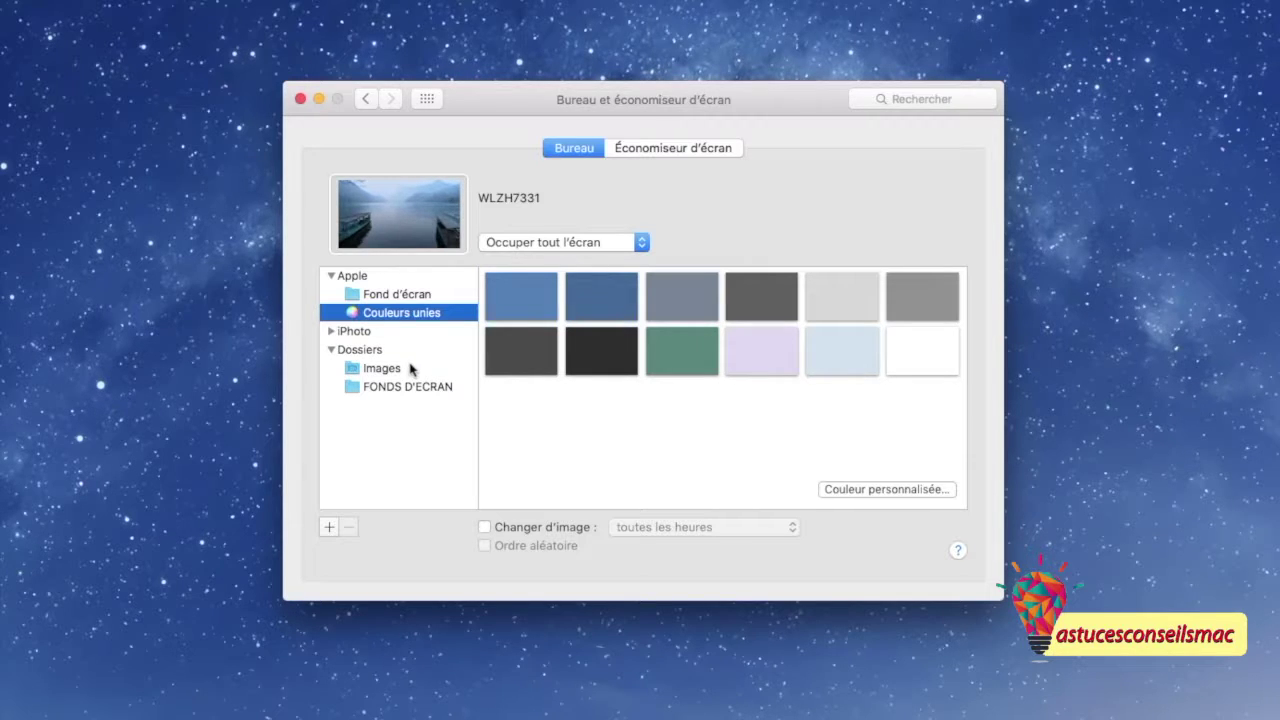
click(332, 350)
click(332, 350)
click(400, 388)
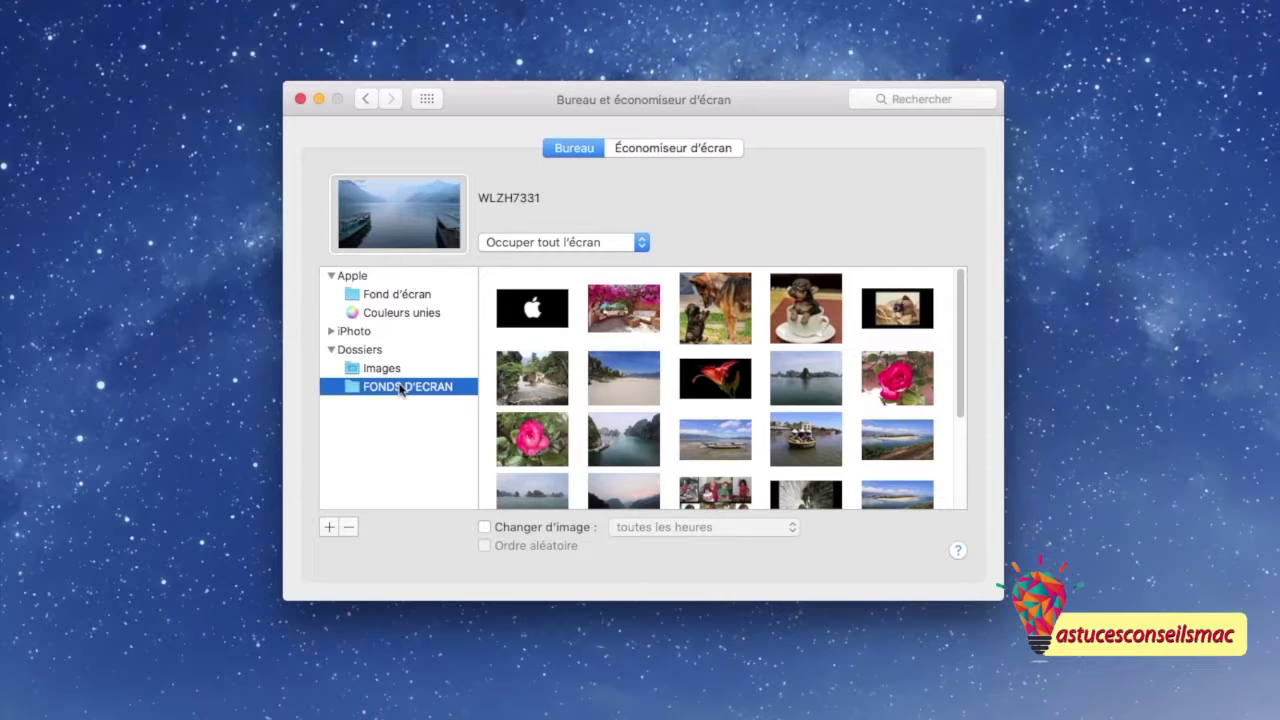
Step: Add the IMAGES folder, located inside the Images folder, to the desktop picture sources under Dossiers
click(329, 527)
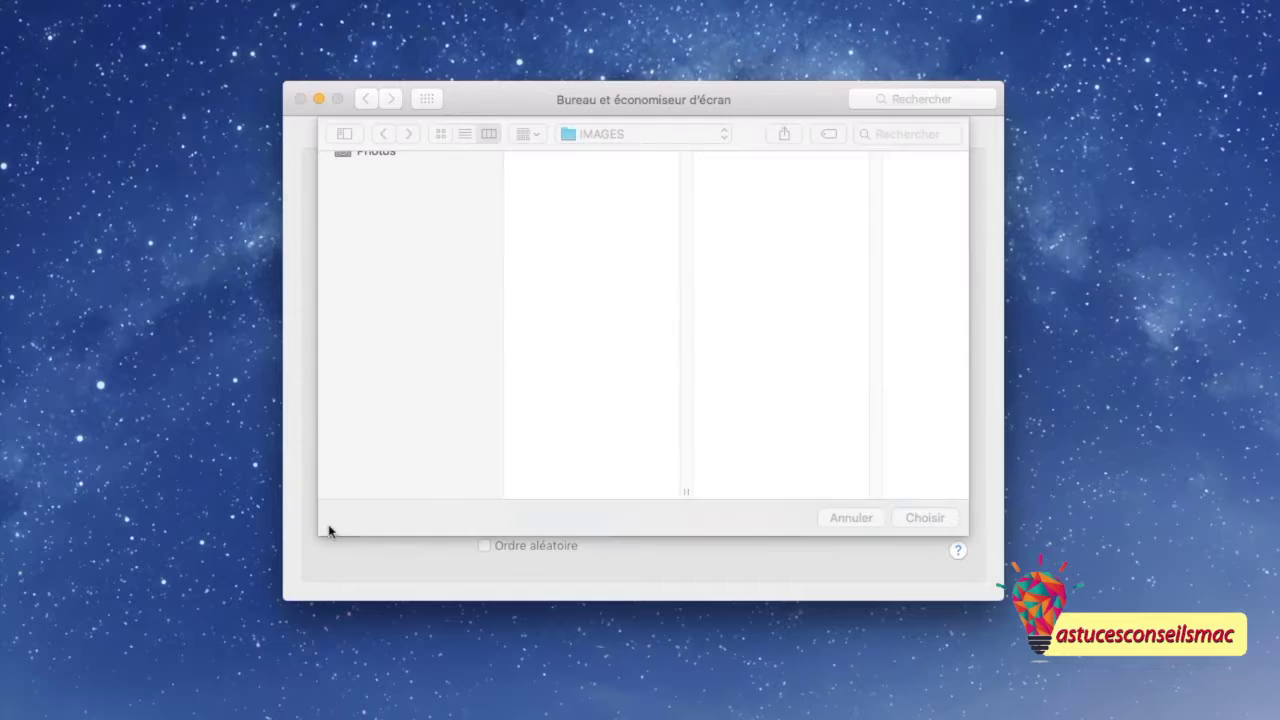
click(386, 283)
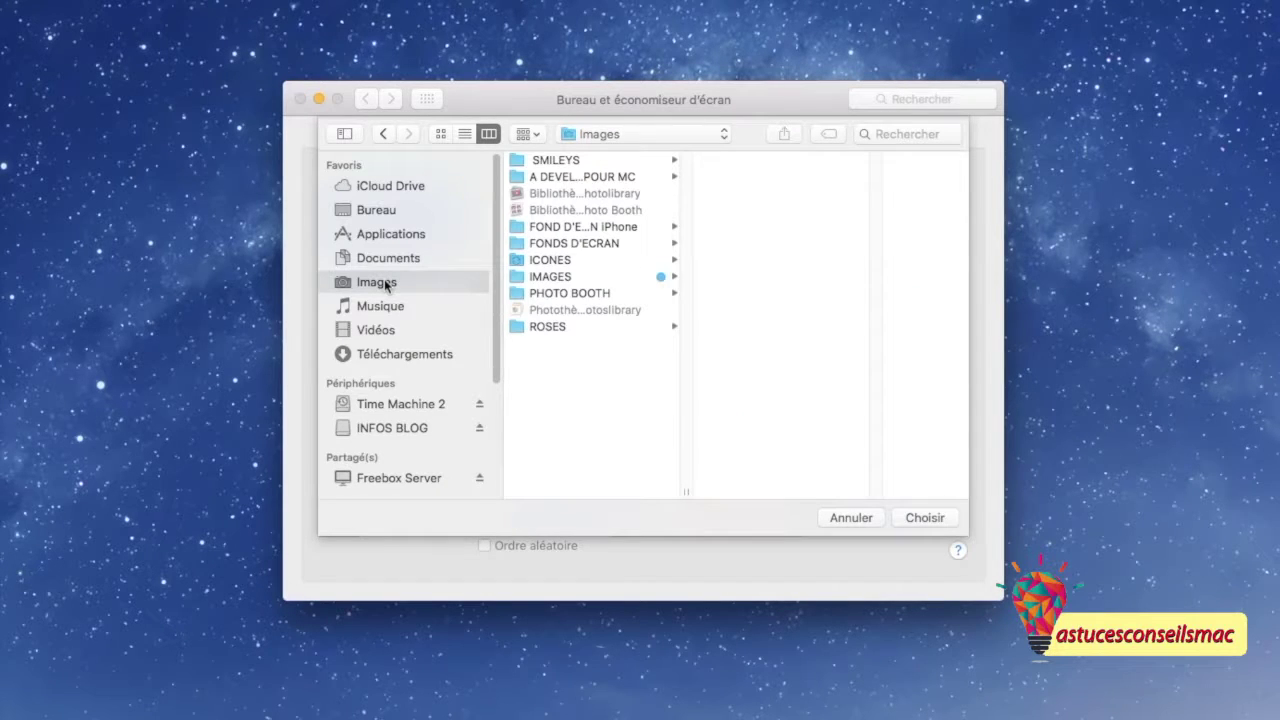
click(556, 281)
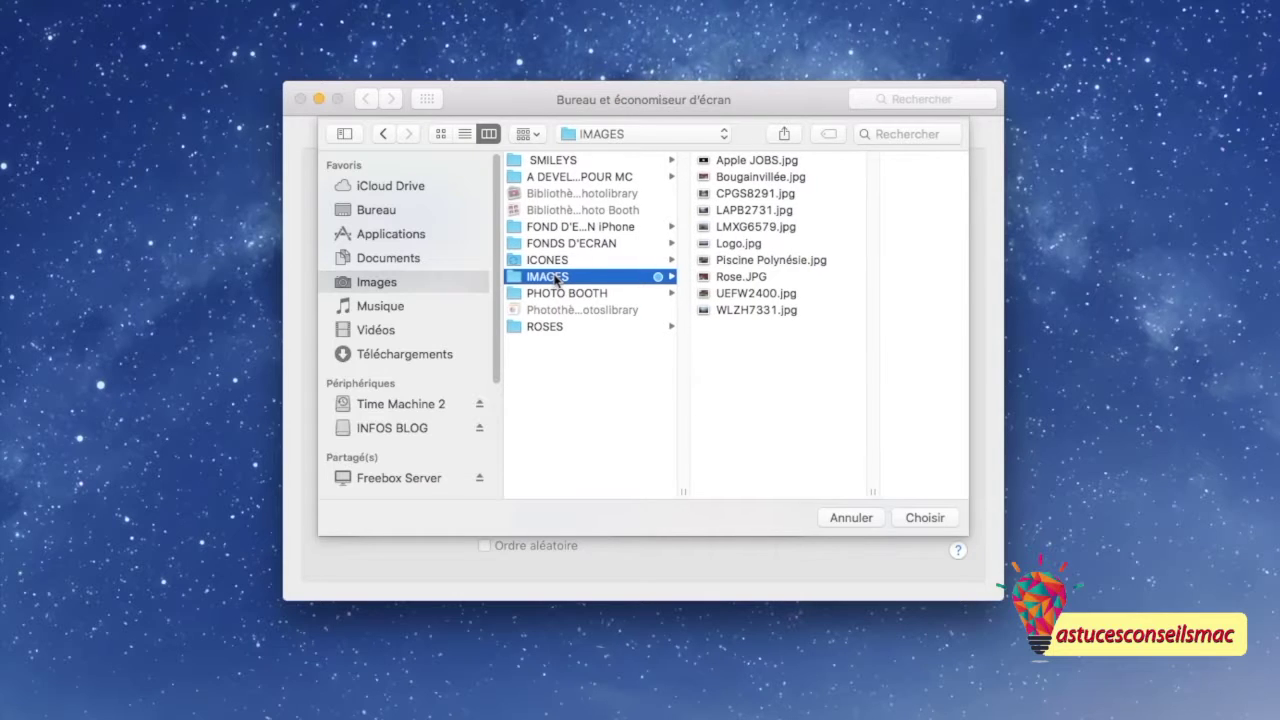
click(930, 518)
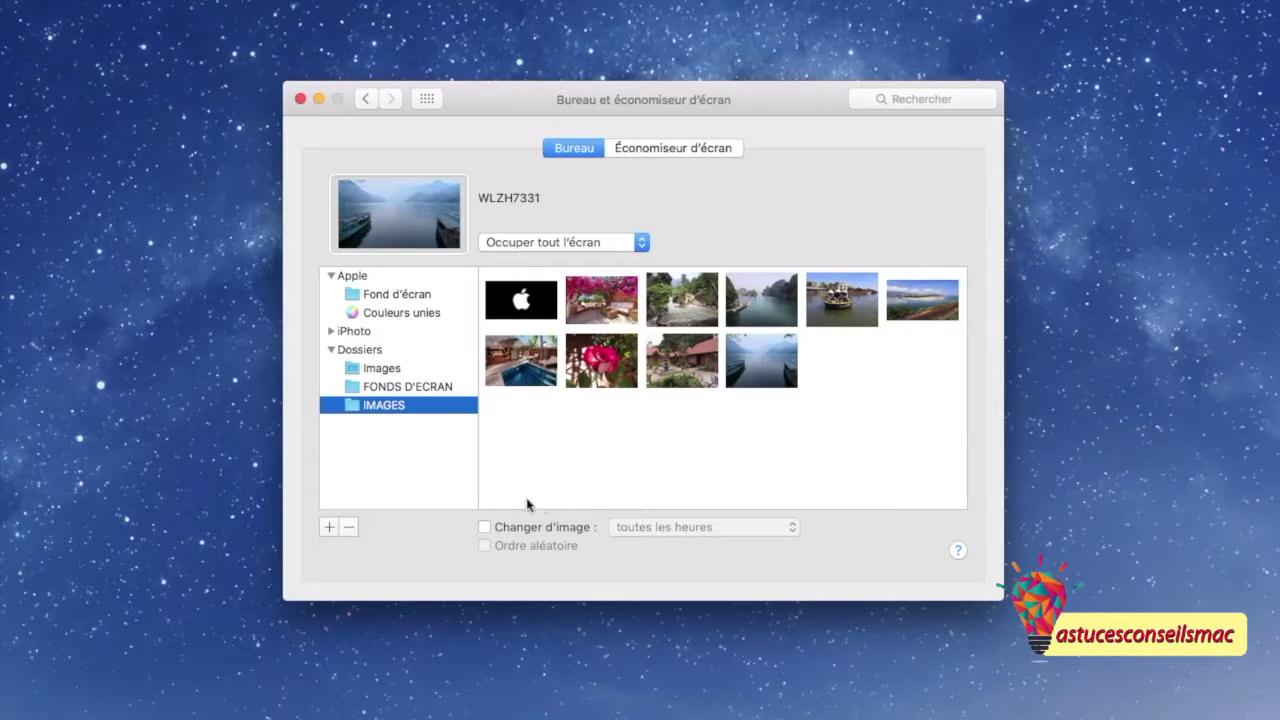
Step: Enable automatic picture changing with the interval toutes les heures, trying the random order option but leaving it off
click(486, 529)
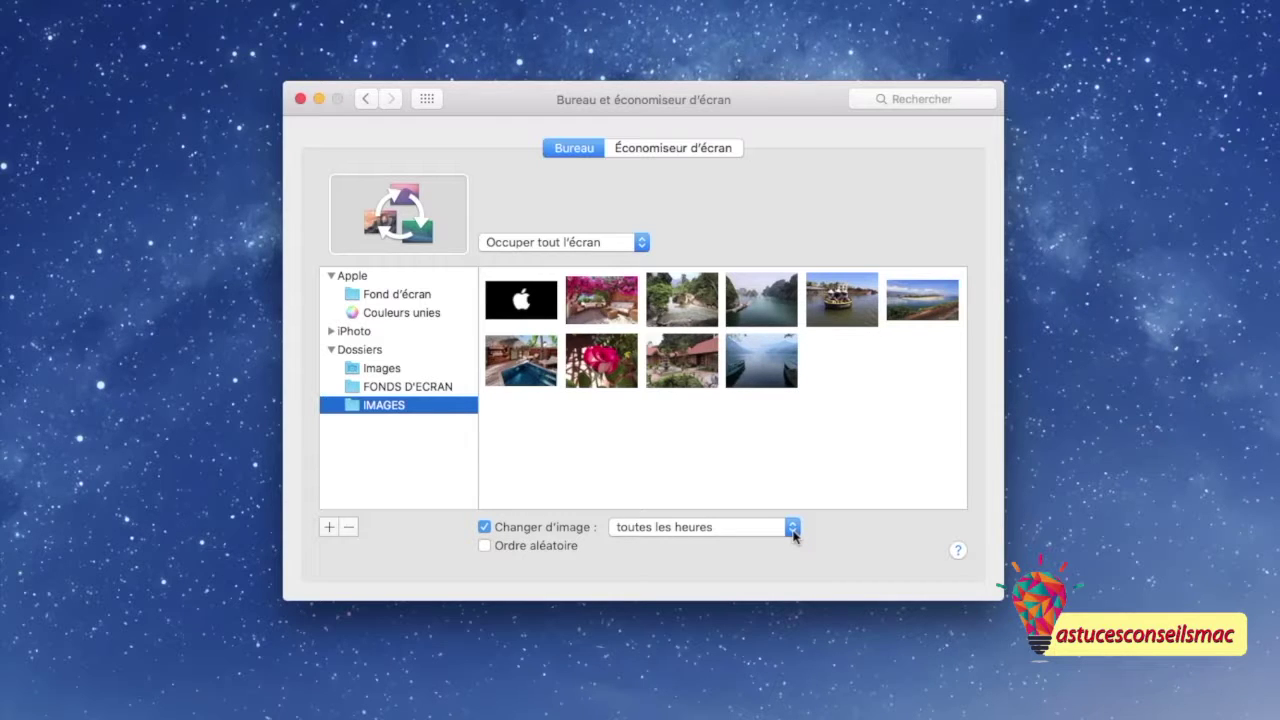
click(792, 529)
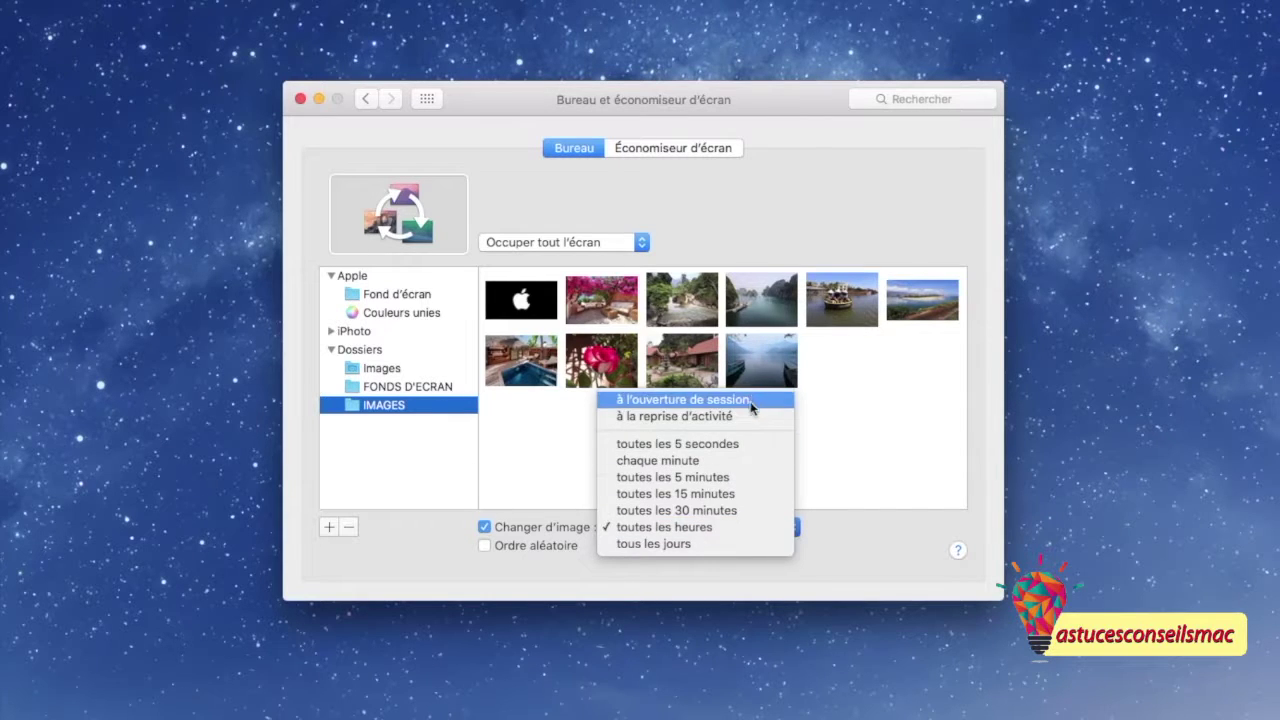
click(755, 531)
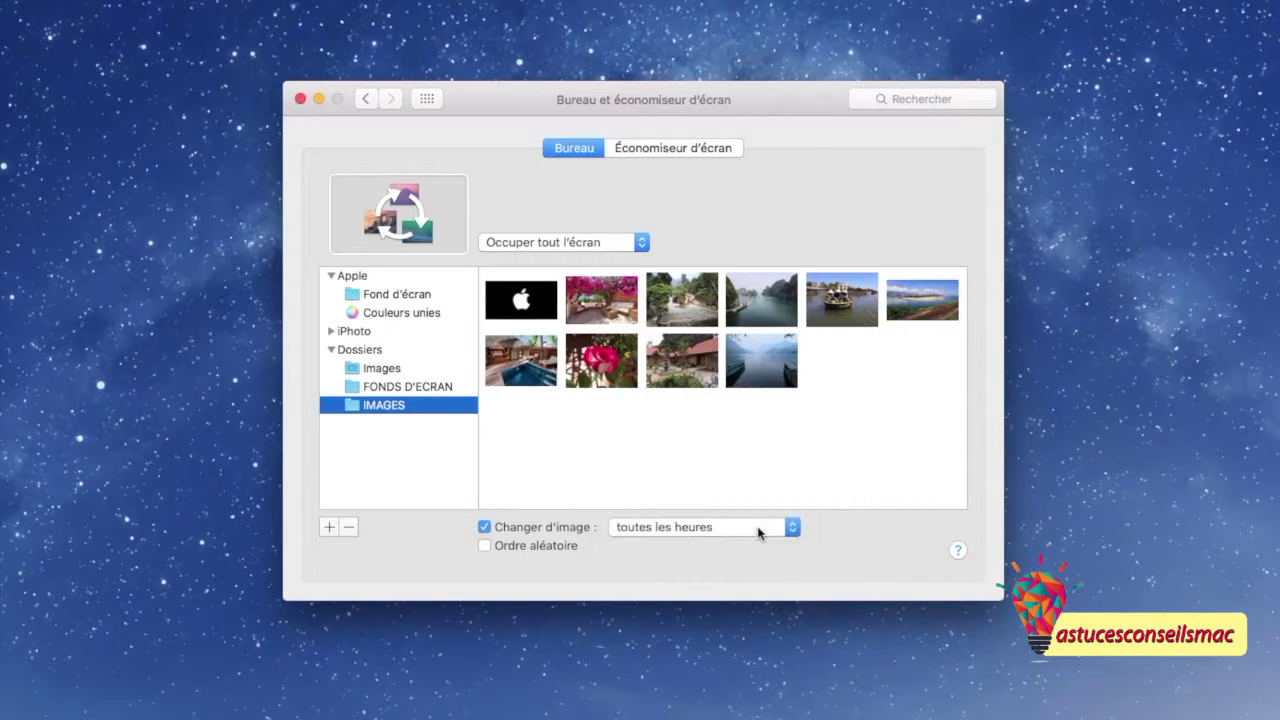
click(485, 547)
click(484, 546)
Step: Try several wallpapers from Apple's Fond d'écran collection, set Voie lactée as the desktop picture, and quit the preferences
click(397, 294)
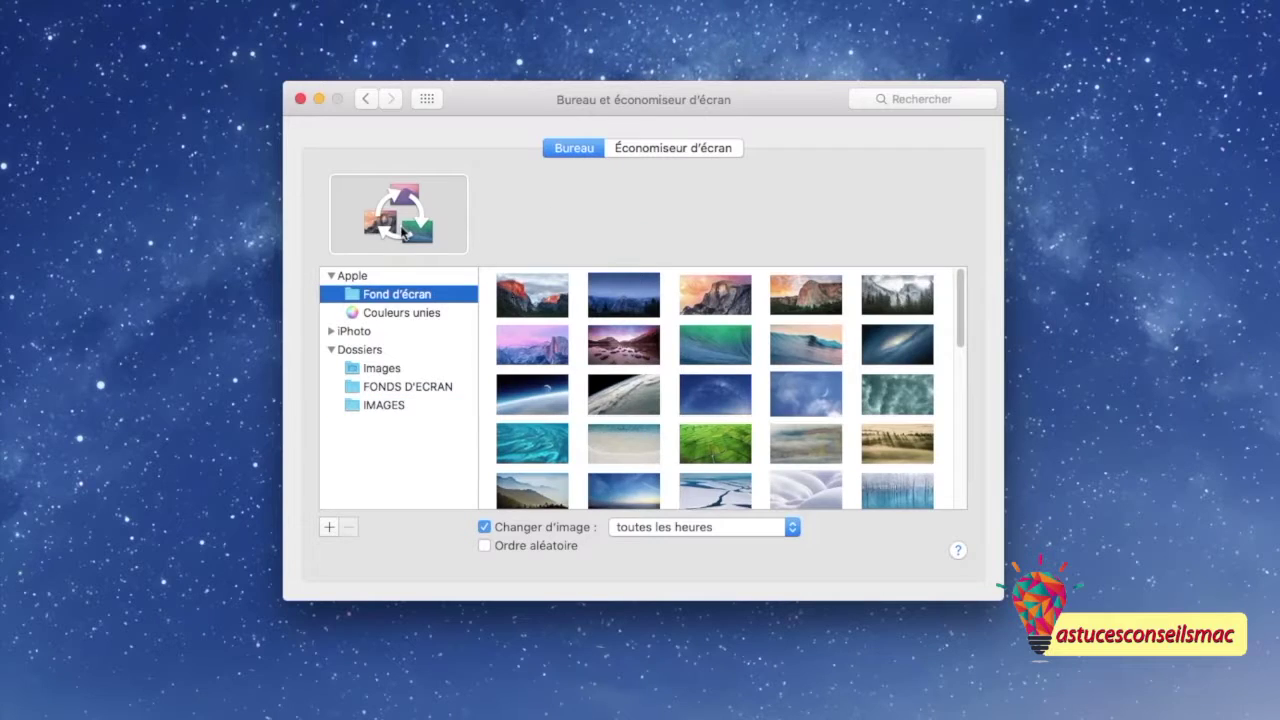
click(400, 228)
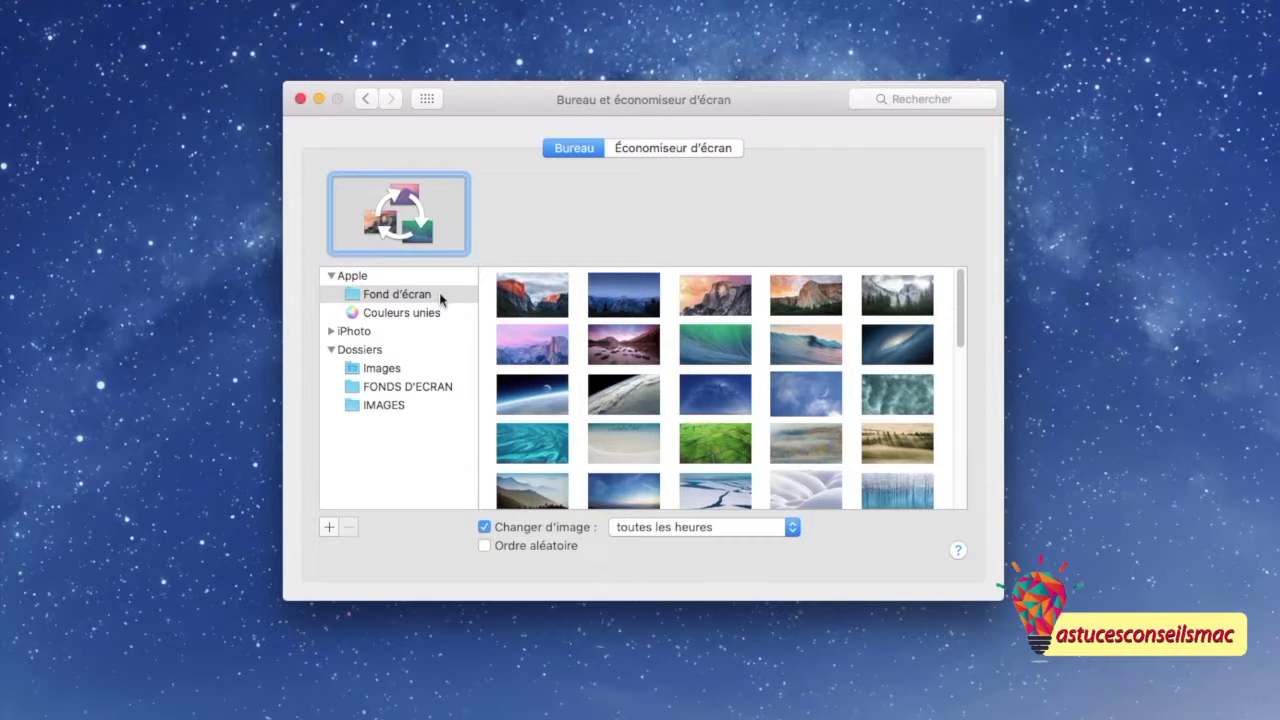
click(545, 303)
click(618, 305)
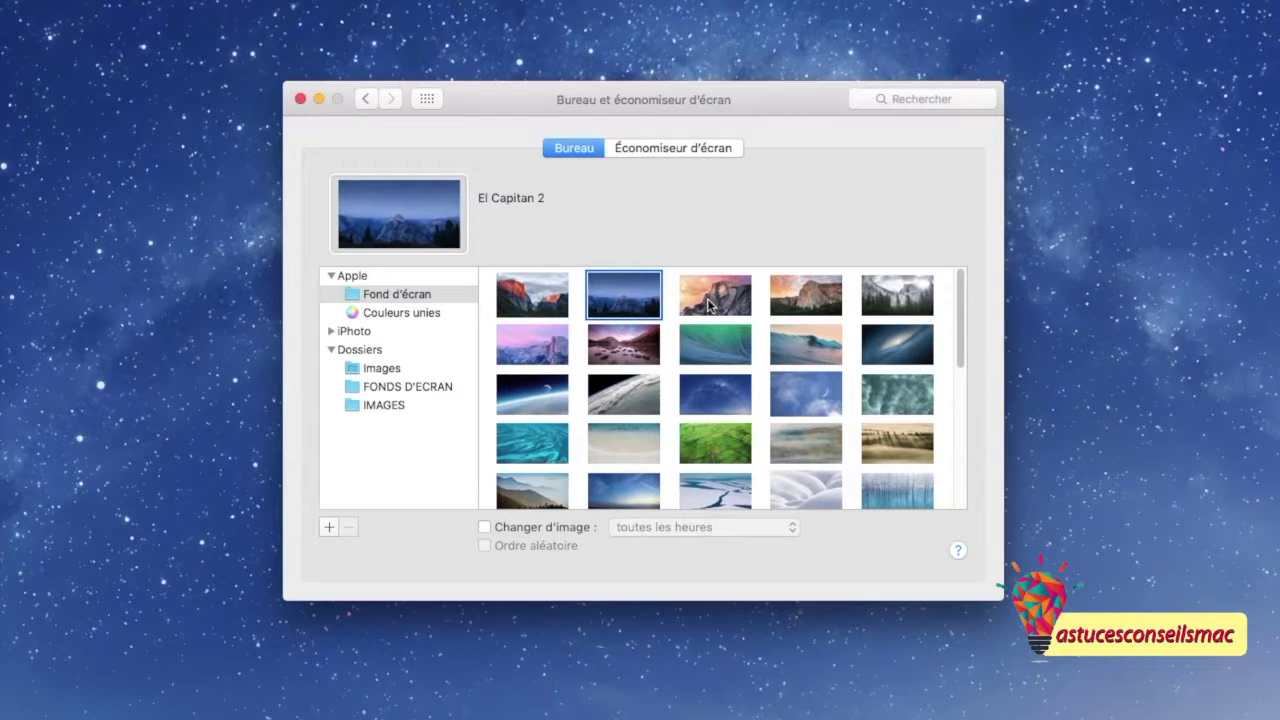
click(709, 305)
click(808, 303)
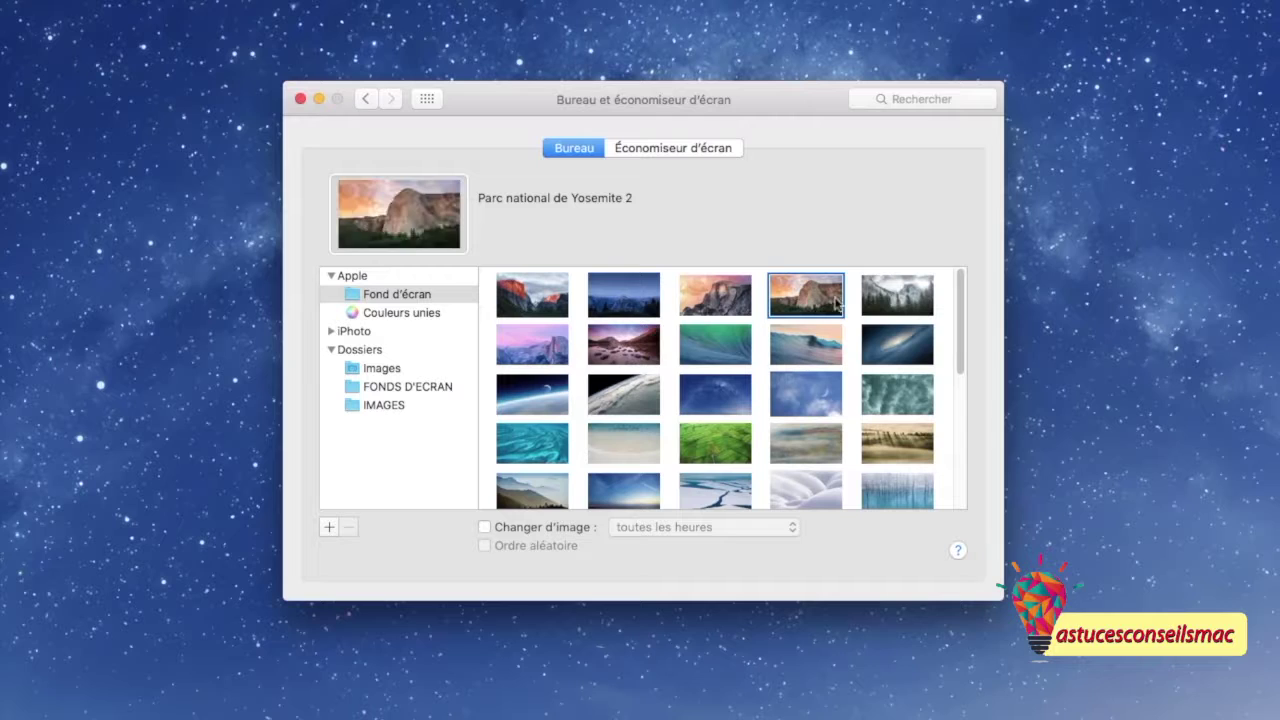
click(895, 303)
click(895, 347)
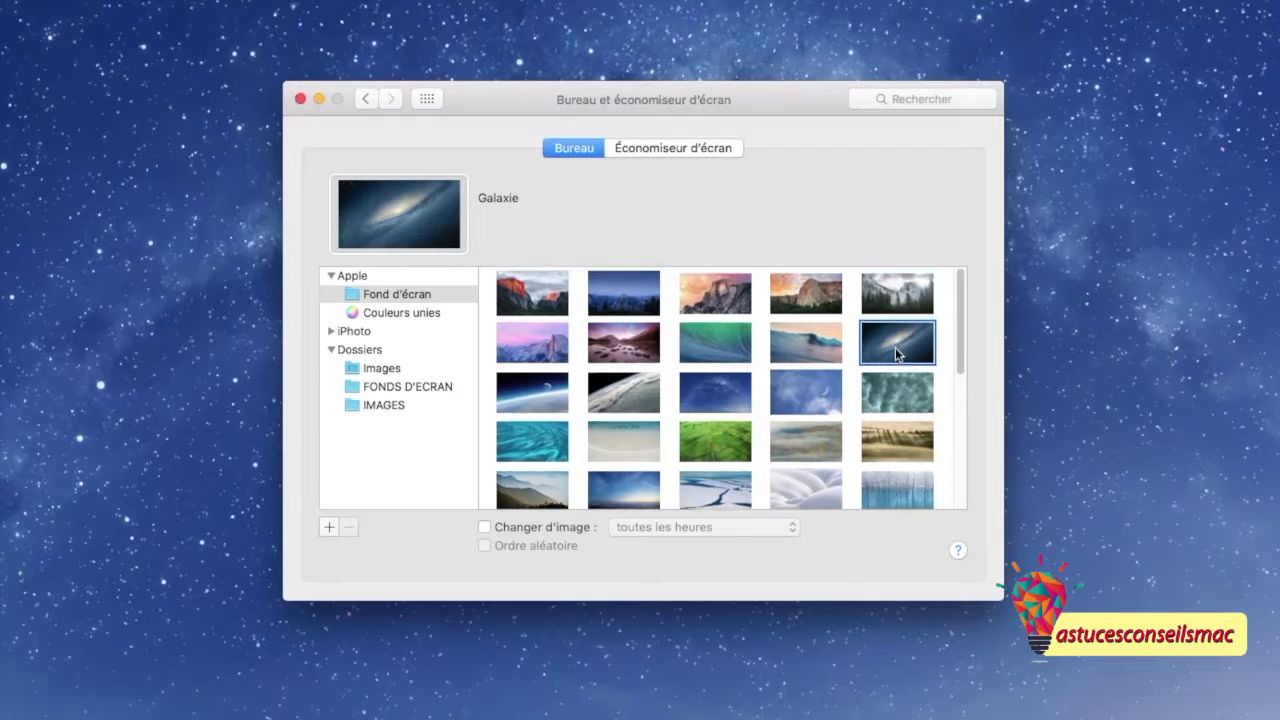
click(716, 394)
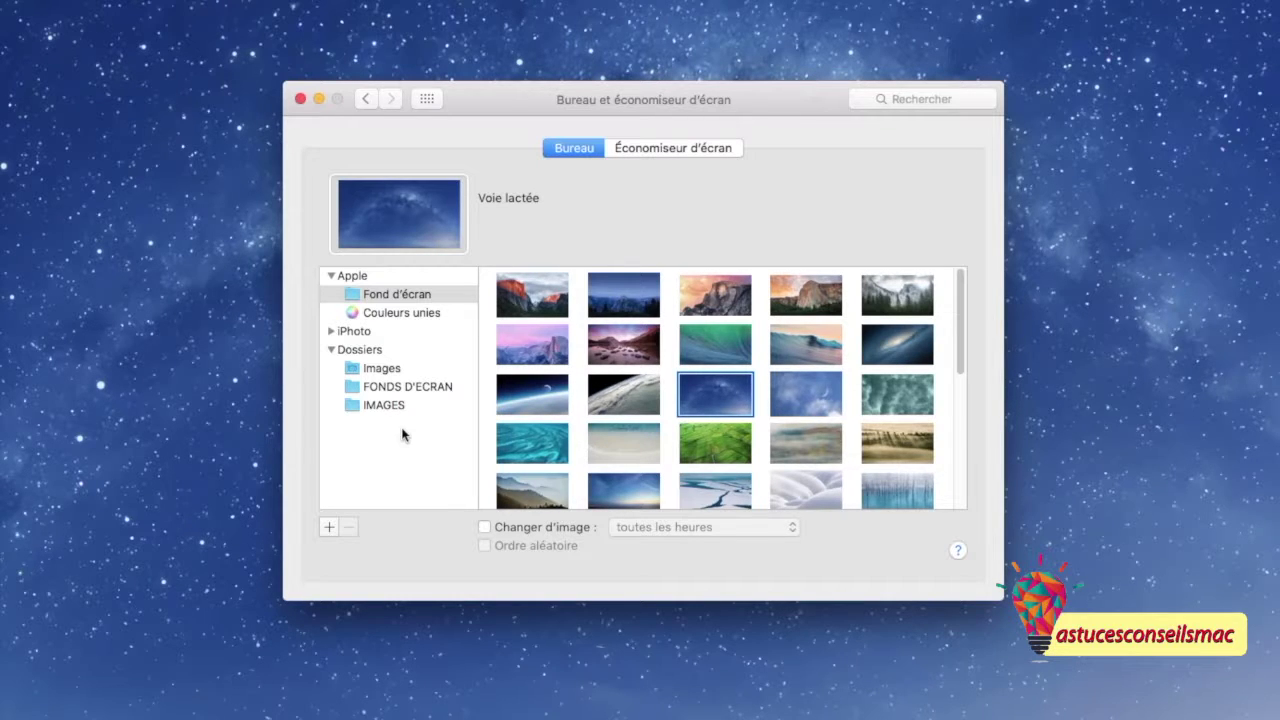
key(cmd+q)
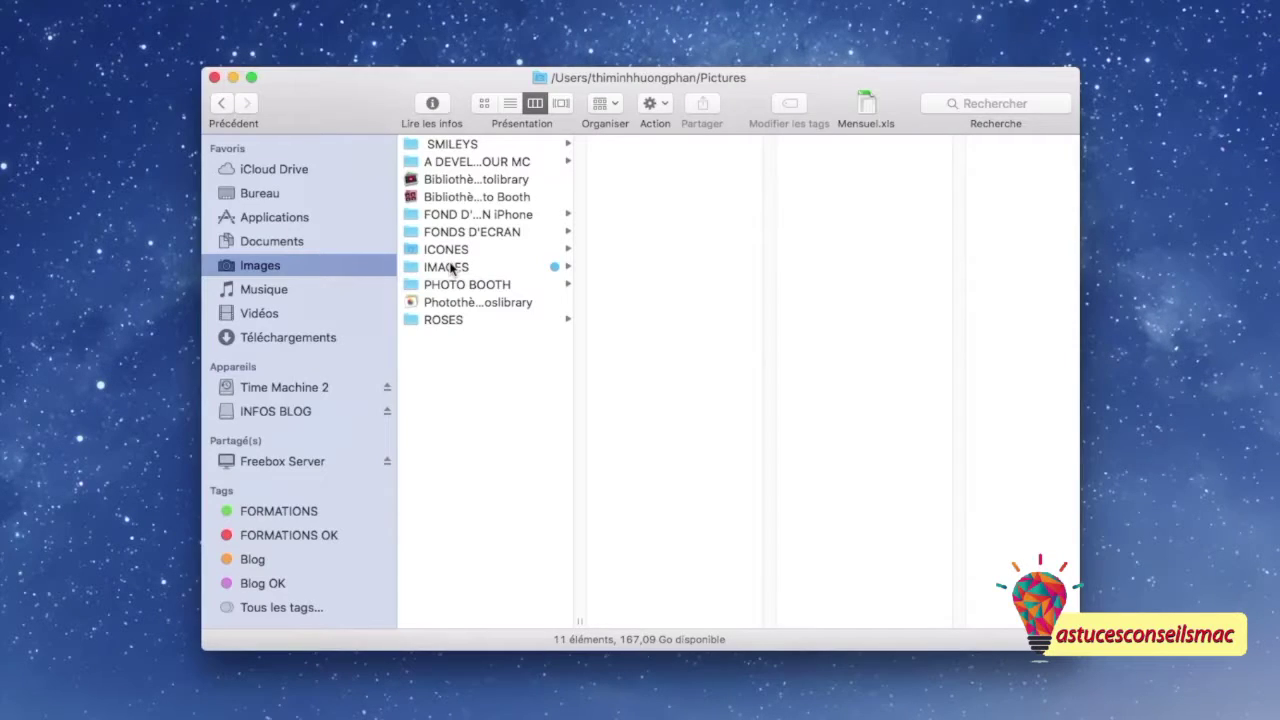
Step: Open UEFW2400.jpg from the IMAGES folder in Aperçu
click(446, 267)
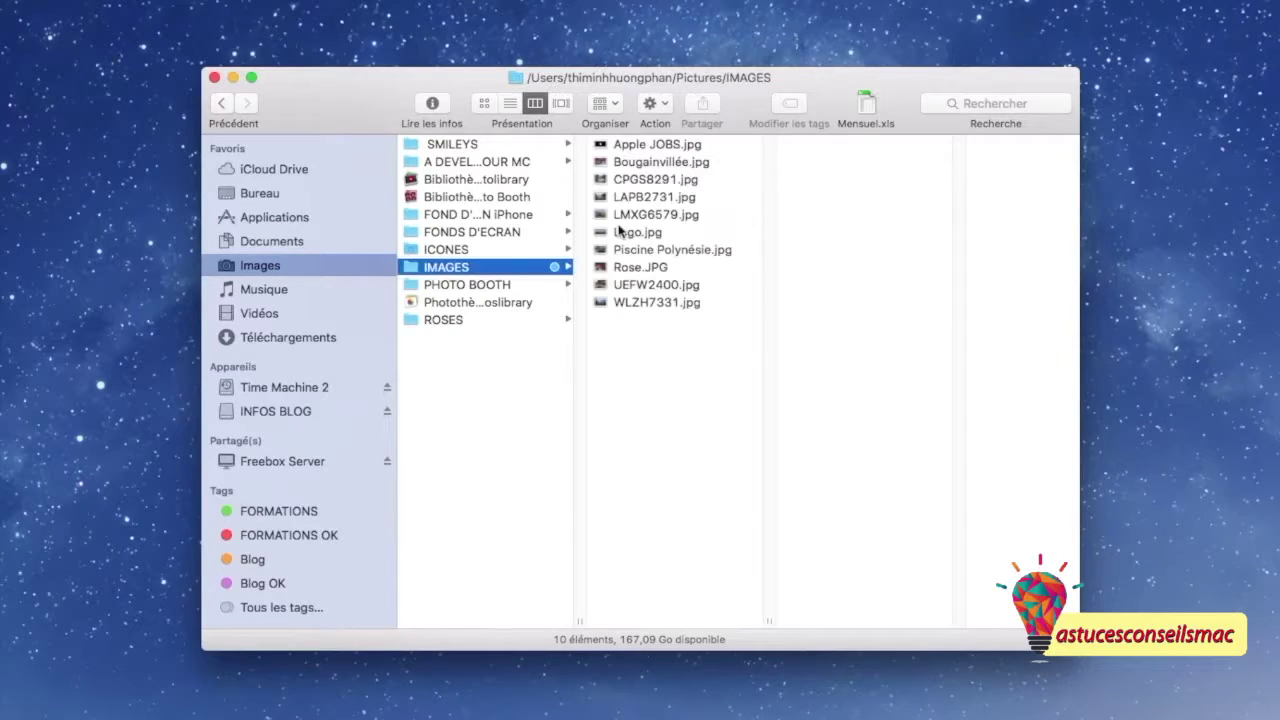
click(657, 287)
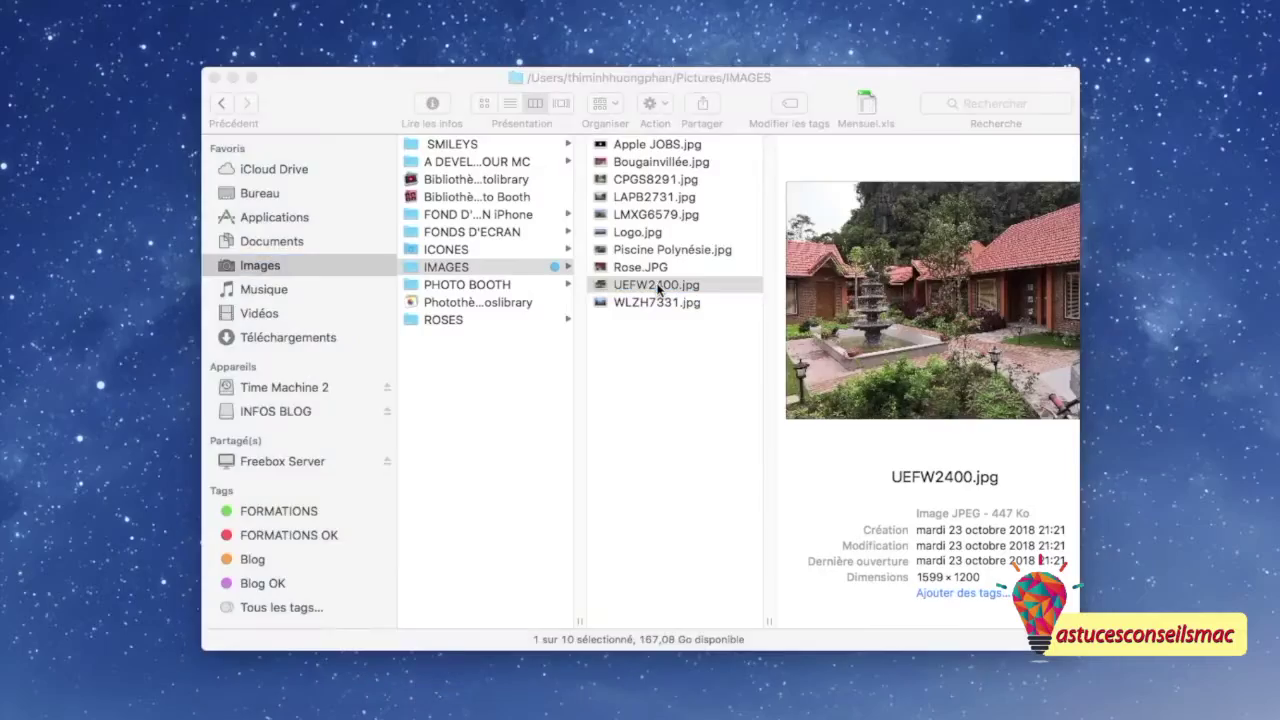
key(space)
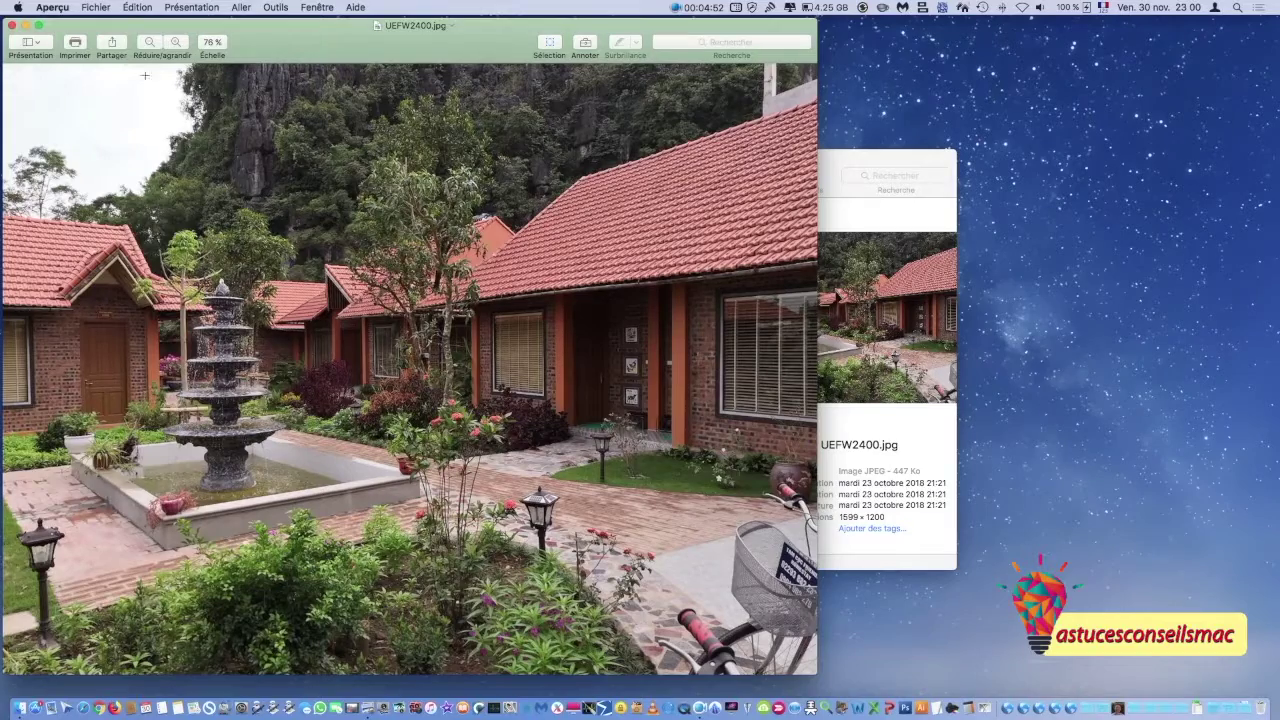
Step: Examine the file formats offered when saving the image under another name, cancel the save, and quit Aperçu
click(100, 9)
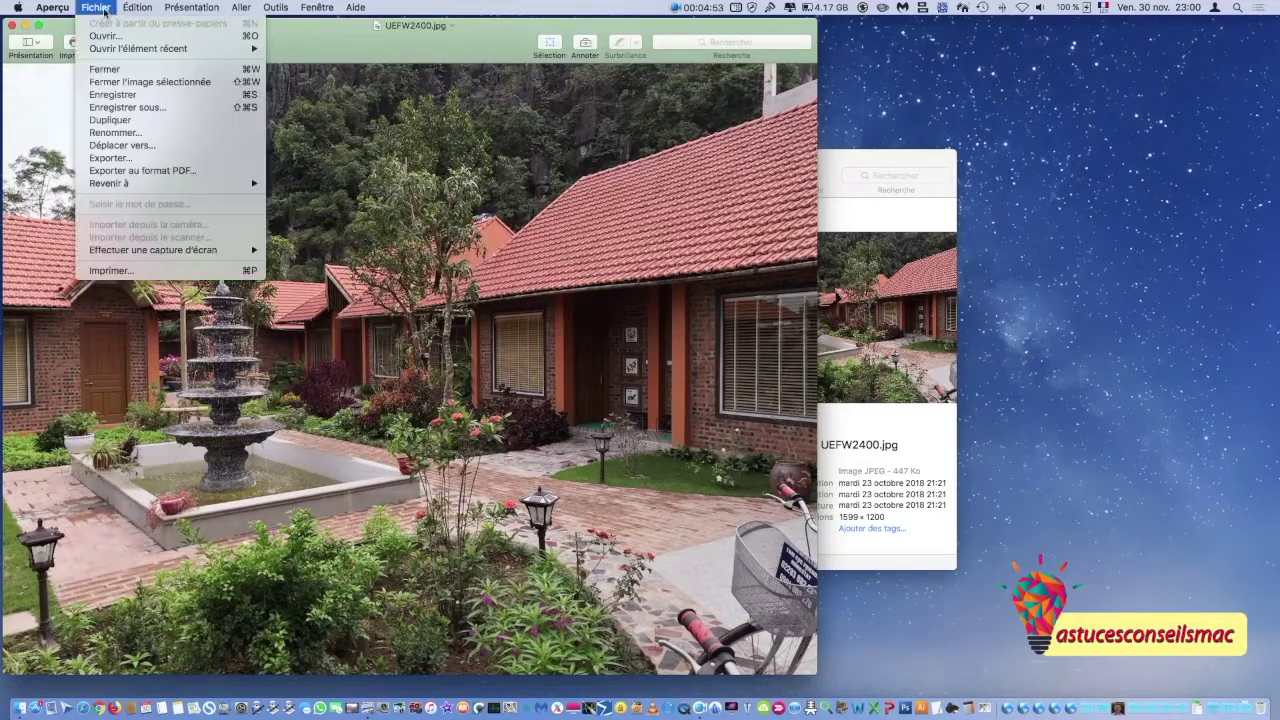
click(129, 108)
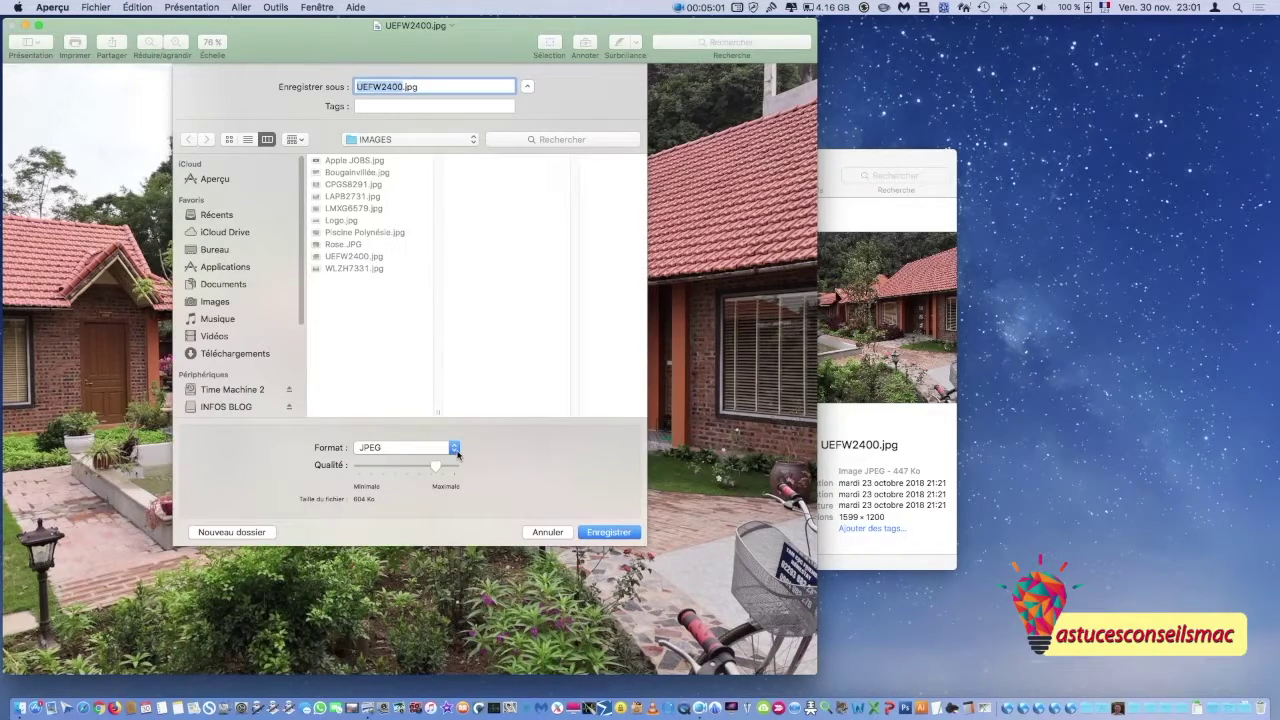
click(456, 450)
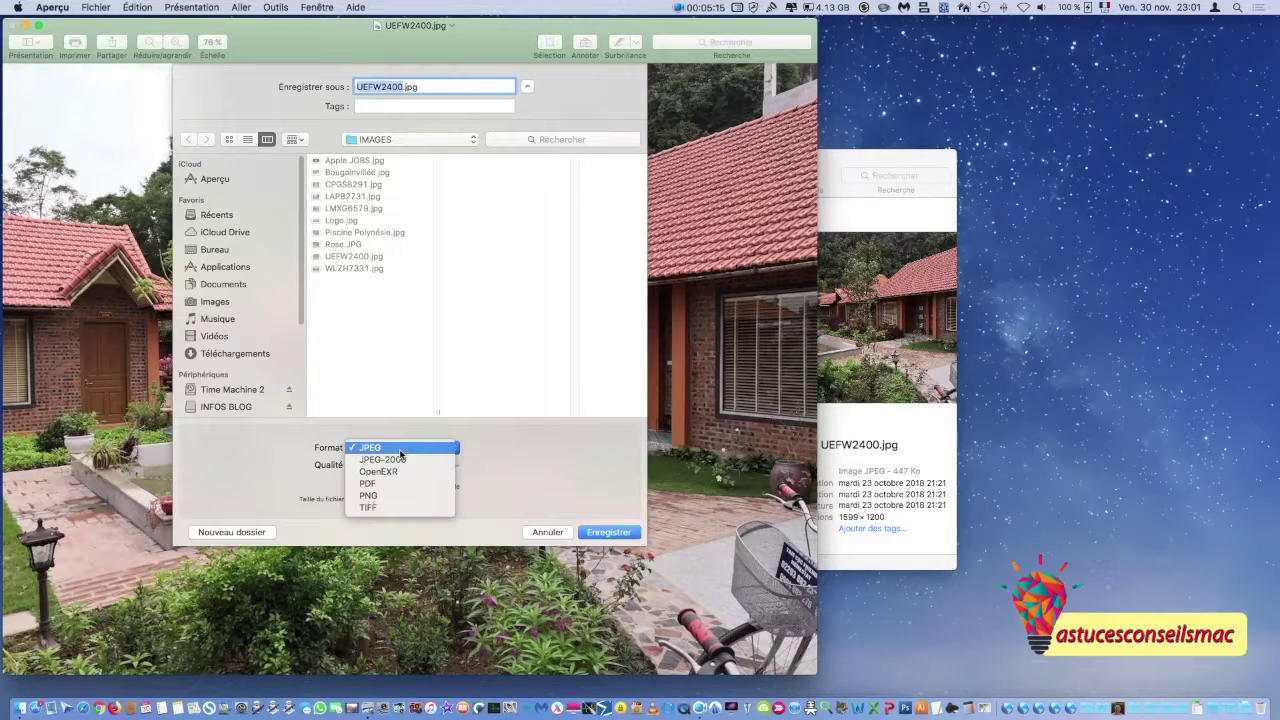
click(400, 450)
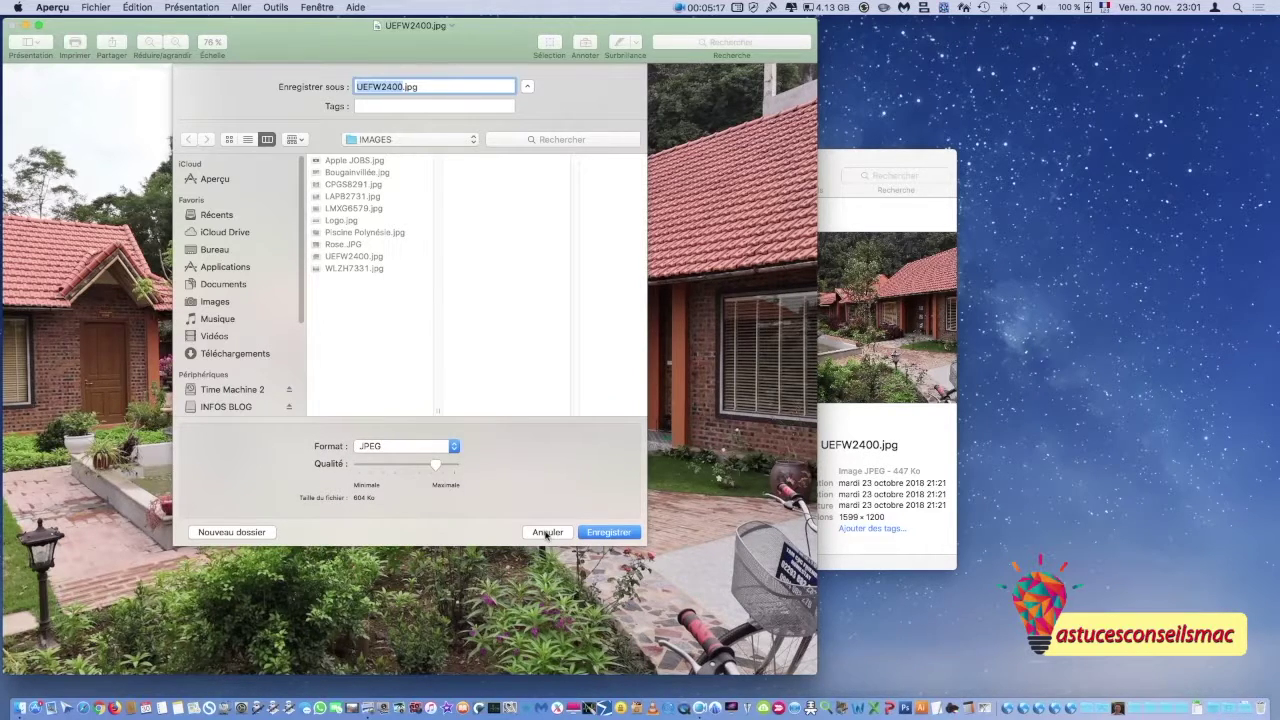
click(547, 532)
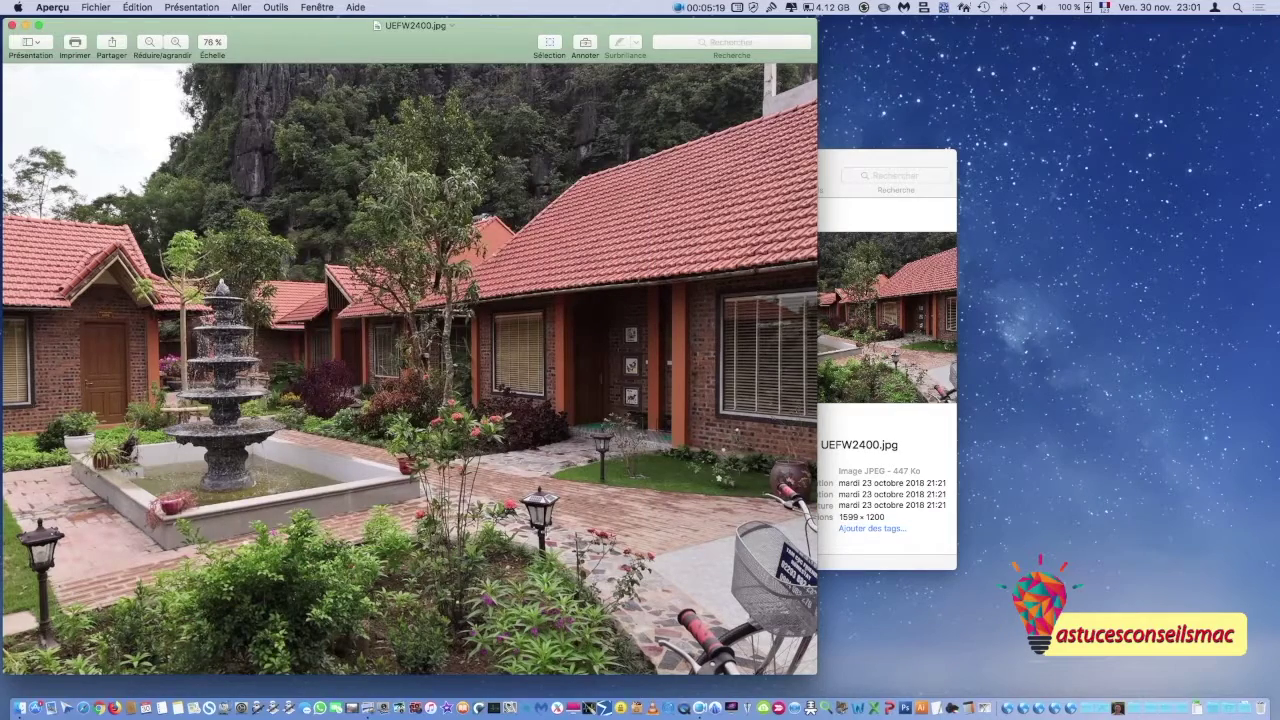
key(super+q)
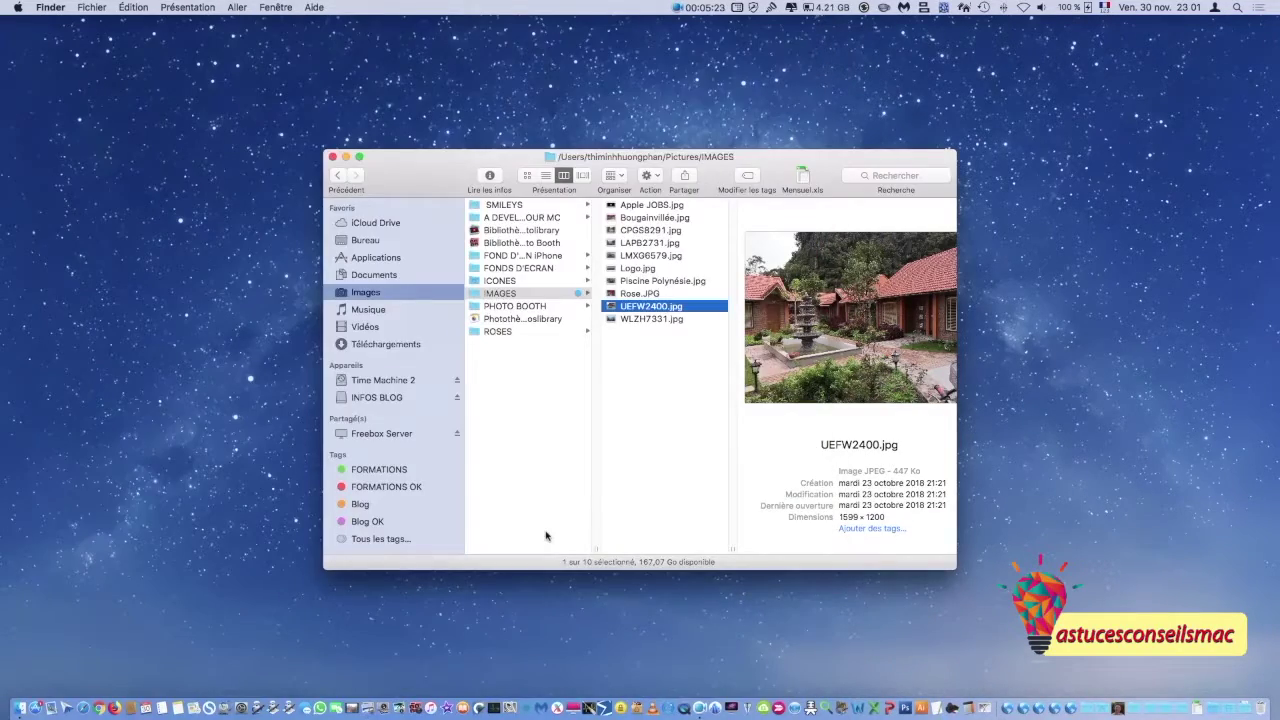